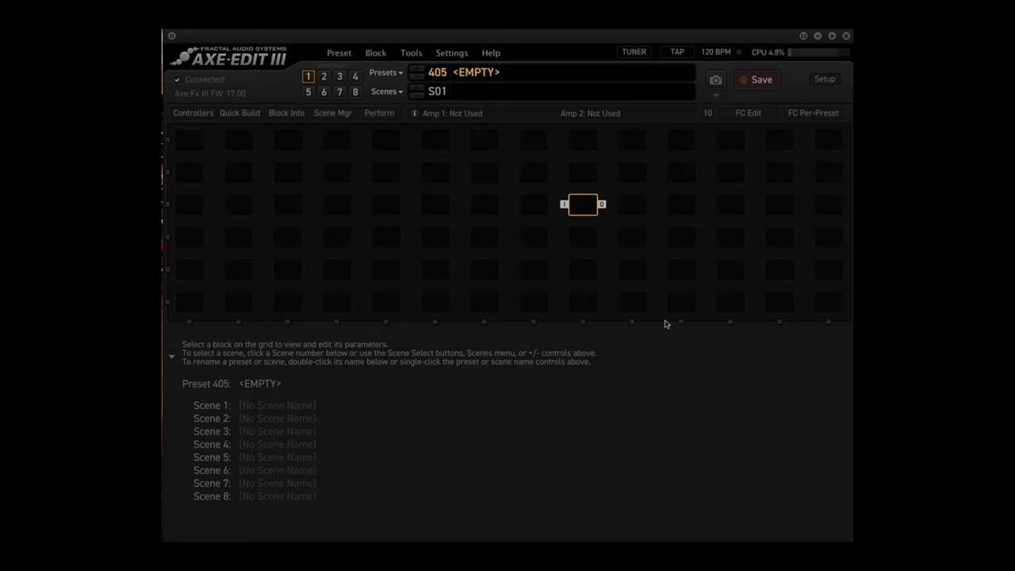
Step: Place the In 1 and Out 1 blocks at opposite ends of the grid's second row and connect them
click(241, 114)
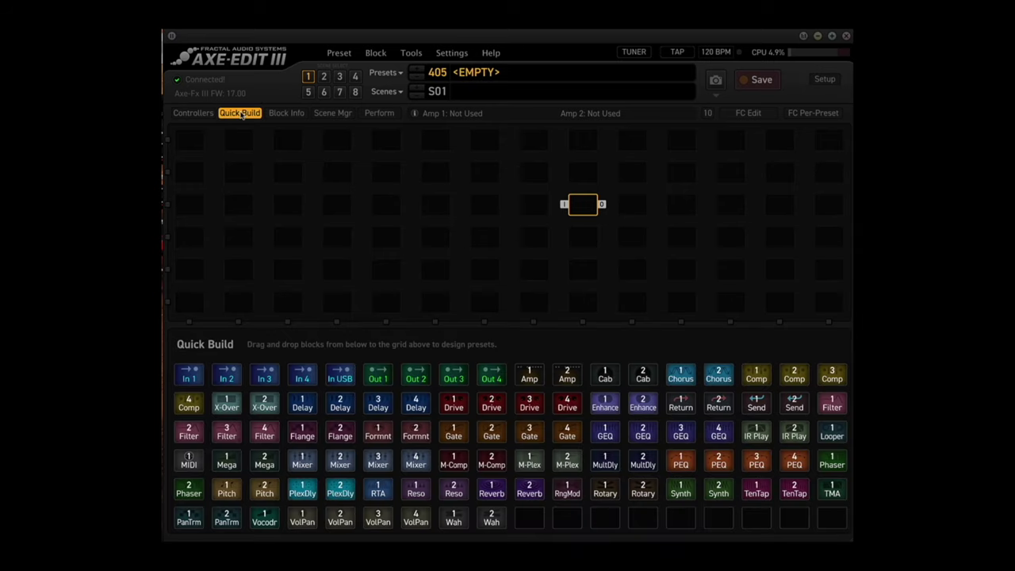
drag(189, 376, 188, 178)
drag(378, 380, 829, 176)
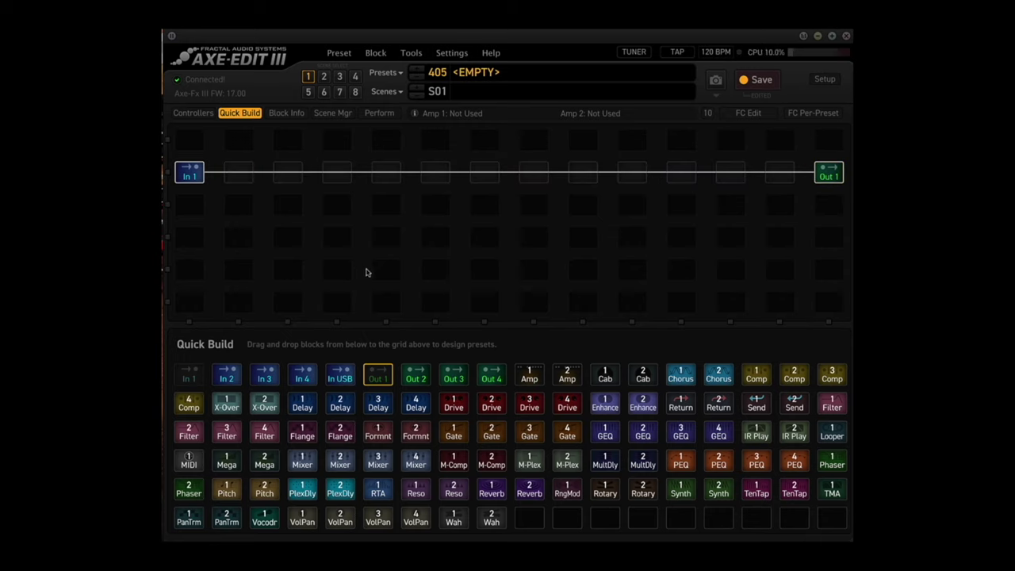
Step: Add Drive 1, Amp 1 and Cab 1 to the signal chain in the fifth, seventh and ninth columns
drag(457, 415, 387, 176)
drag(530, 381, 485, 174)
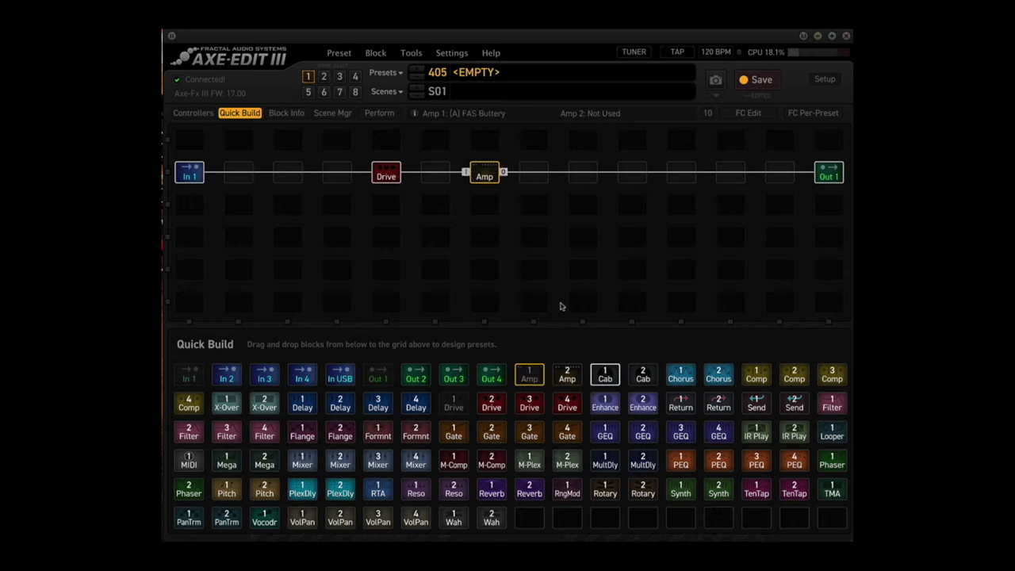
drag(604, 375, 582, 175)
Step: Set the Drive block's type to T808 OD on channel B and Valve Screamer VS9 on channel C
click(386, 172)
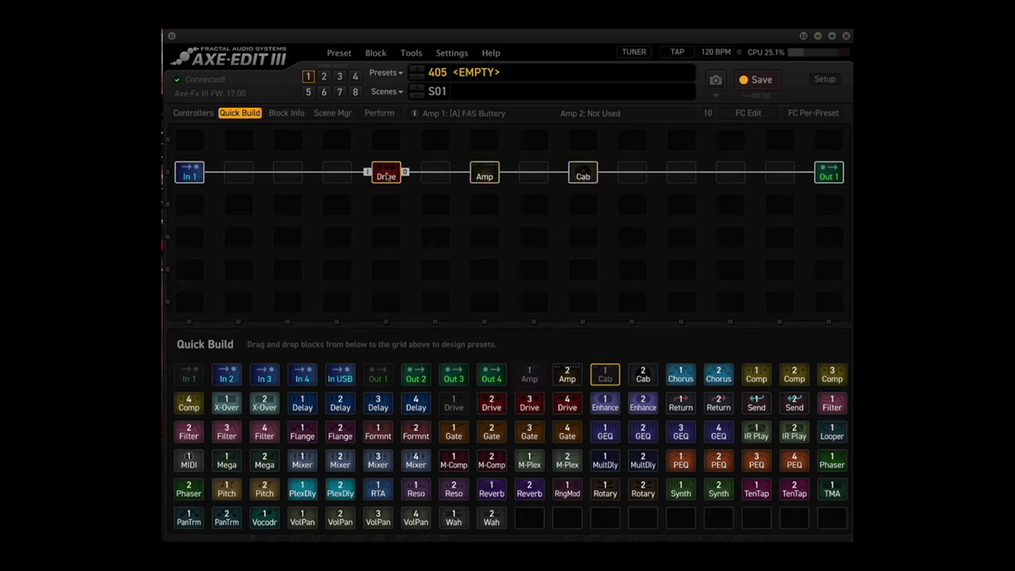
click(234, 114)
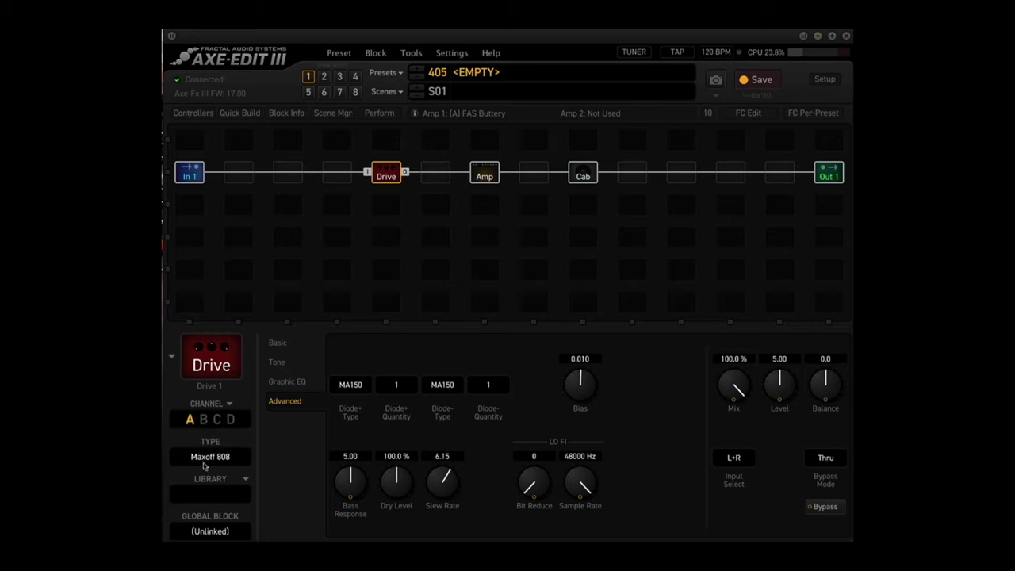
click(203, 420)
click(210, 456)
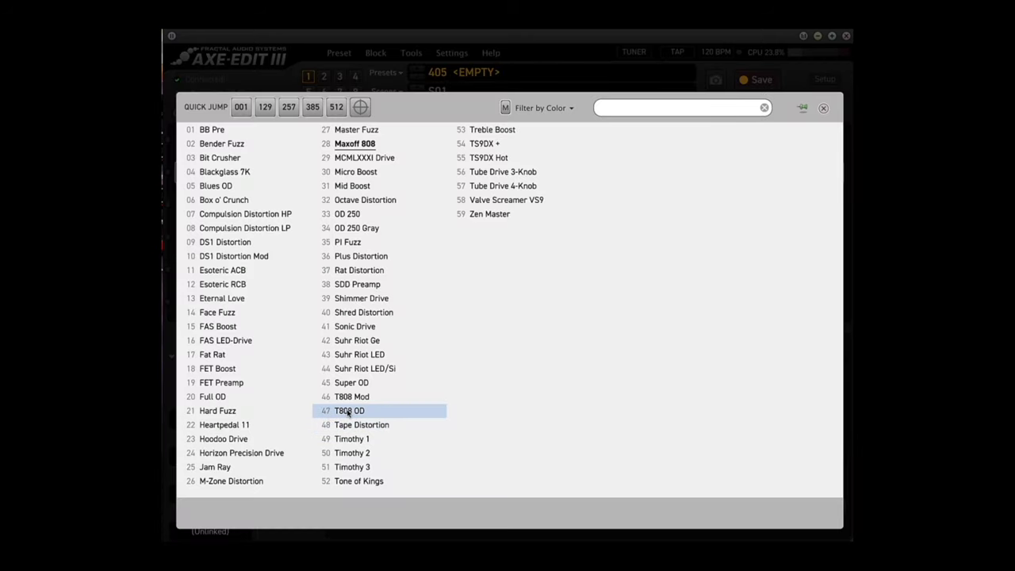
click(347, 411)
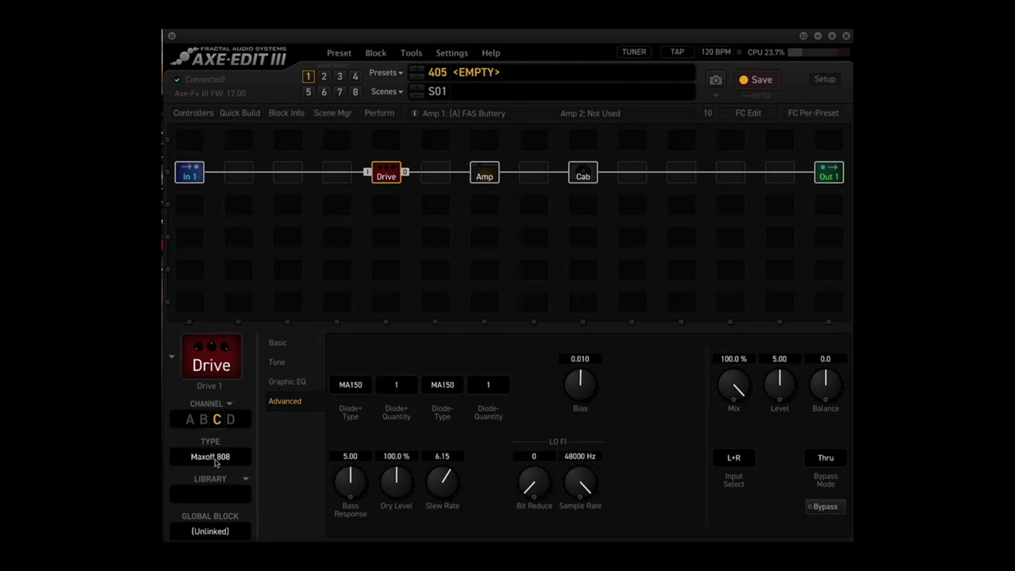
click(218, 457)
click(487, 203)
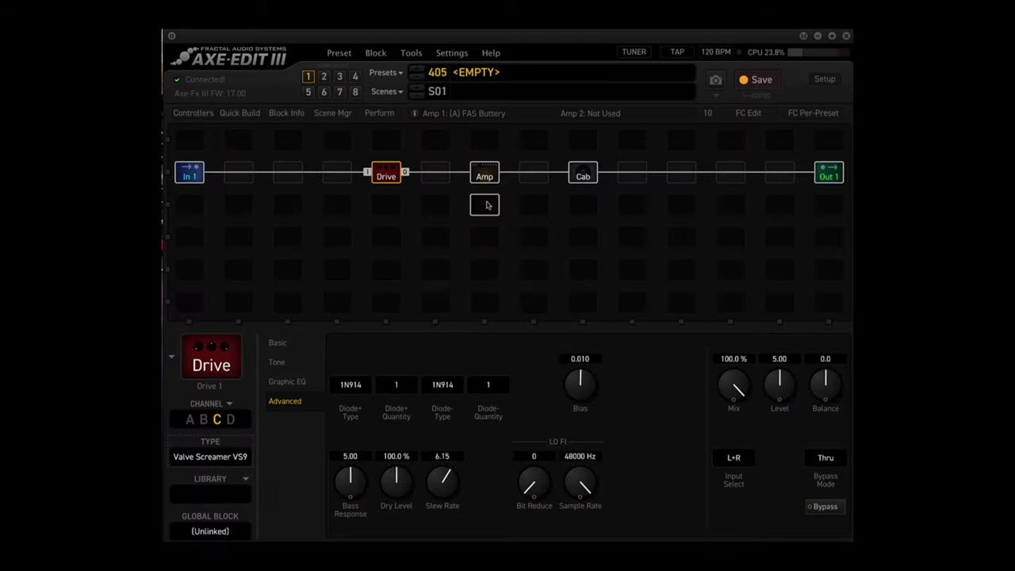
Step: Set the Amp block's type to Dizzy V4 Blue 2 on channel B and Dizzy V4 Blue 3 on channel C
click(485, 176)
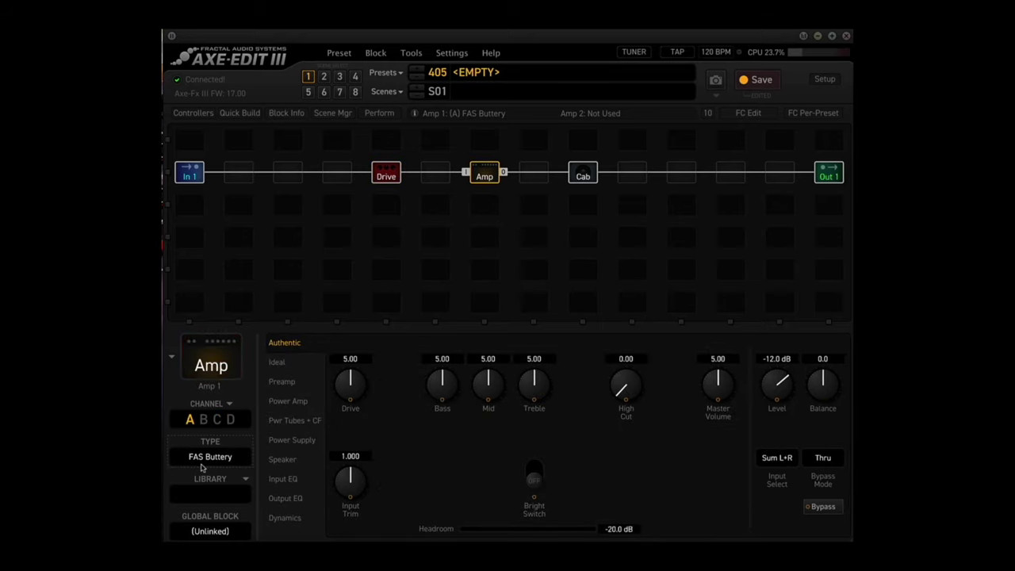
click(203, 420)
click(210, 457)
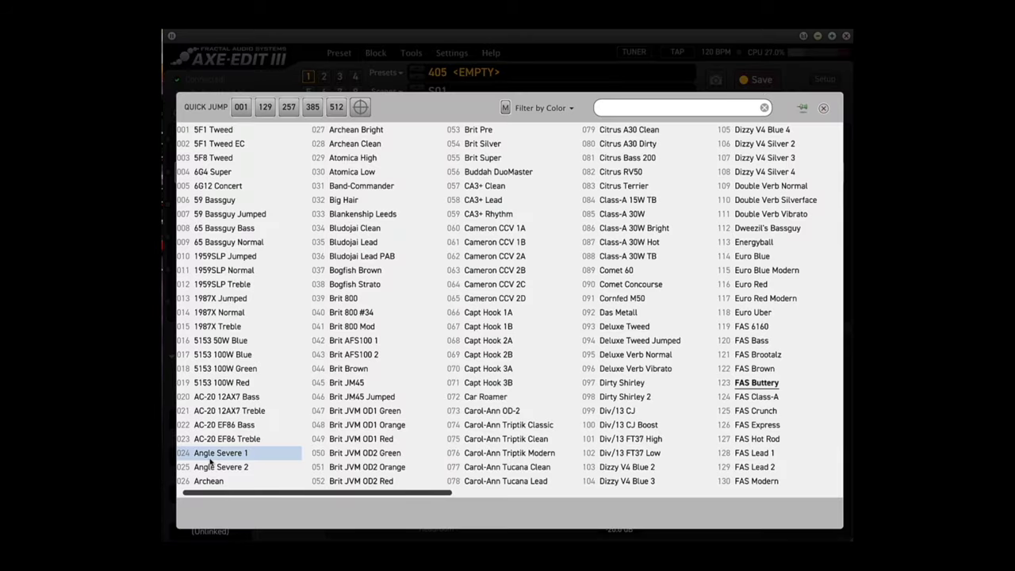
click(624, 468)
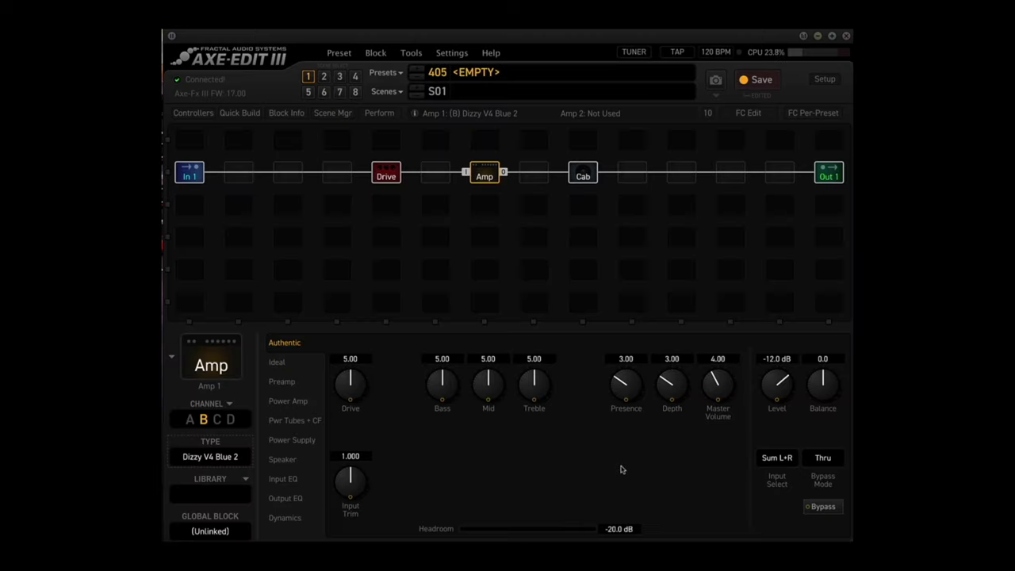
click(219, 420)
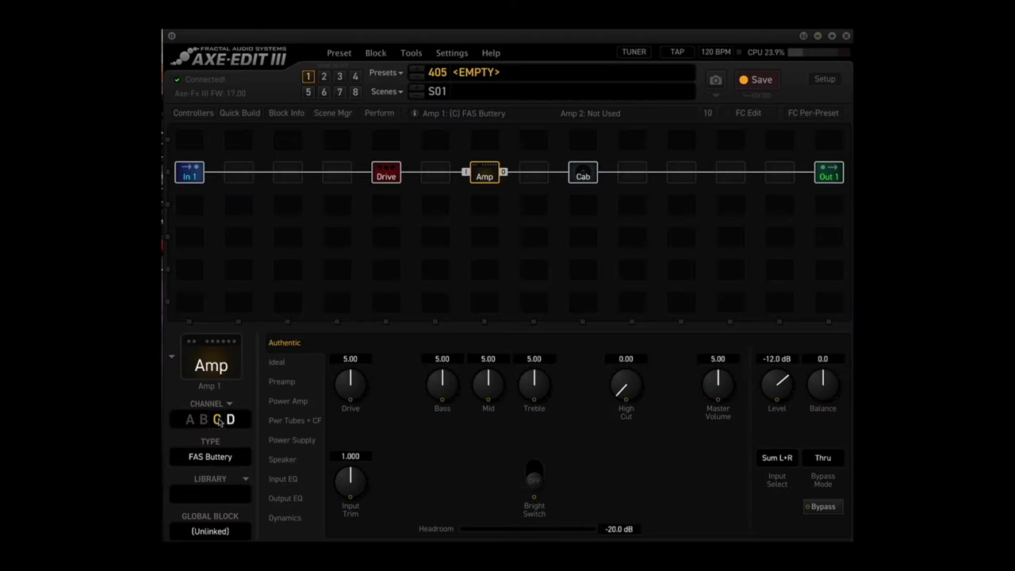
click(210, 458)
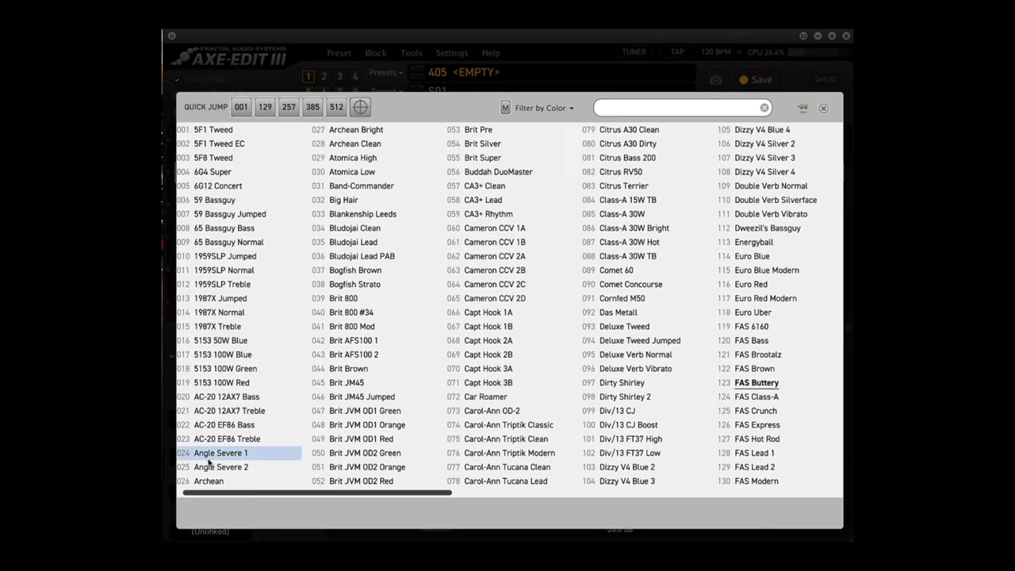
click(626, 480)
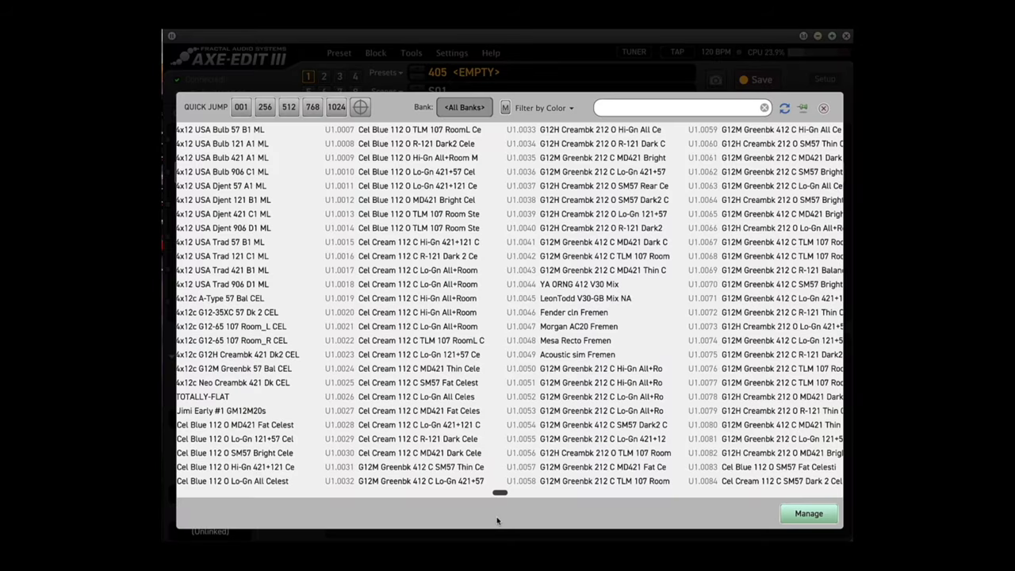
Step: Load the User 1 number 57 Greenback MD421 Fat IR into Cab 1 and set its pan to -100
double_click(567, 469)
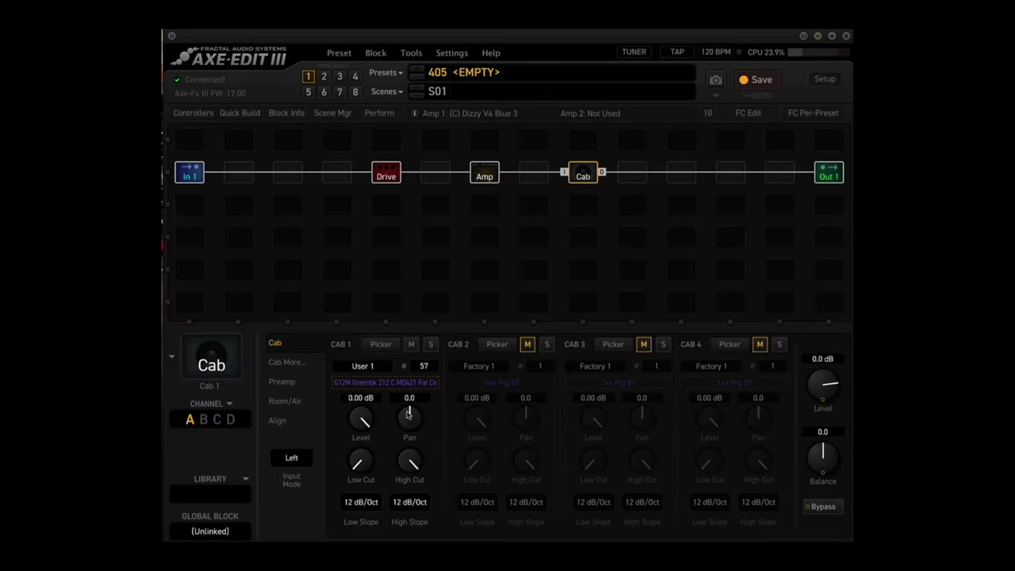
drag(408, 413, 451, 555)
drag(403, 419, 433, 541)
Step: Load the YA MRSH 412 M20 57-3 IR into Cab 2, enable that cab and set its pan to 100
click(497, 345)
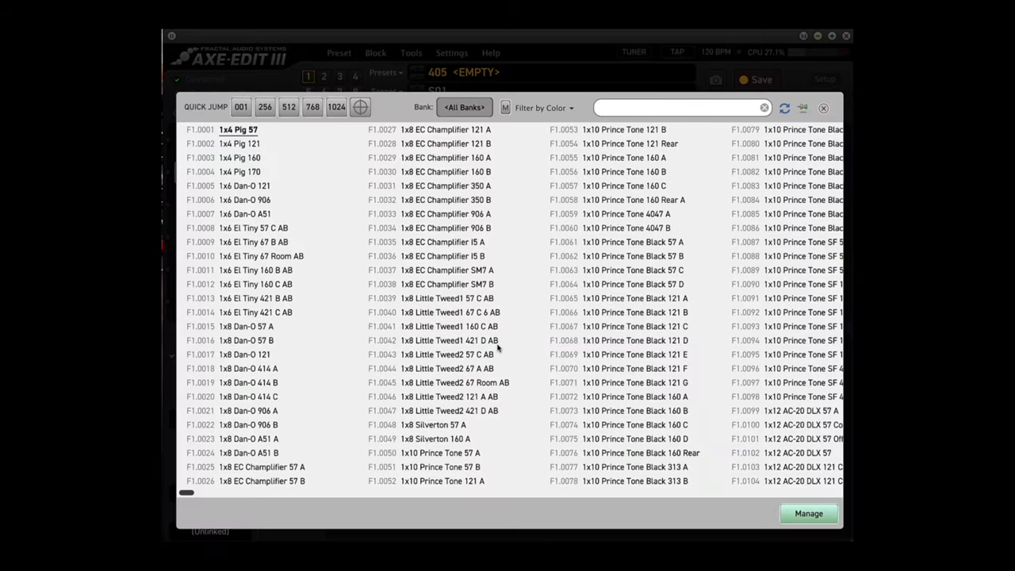
drag(186, 492, 583, 535)
click(349, 299)
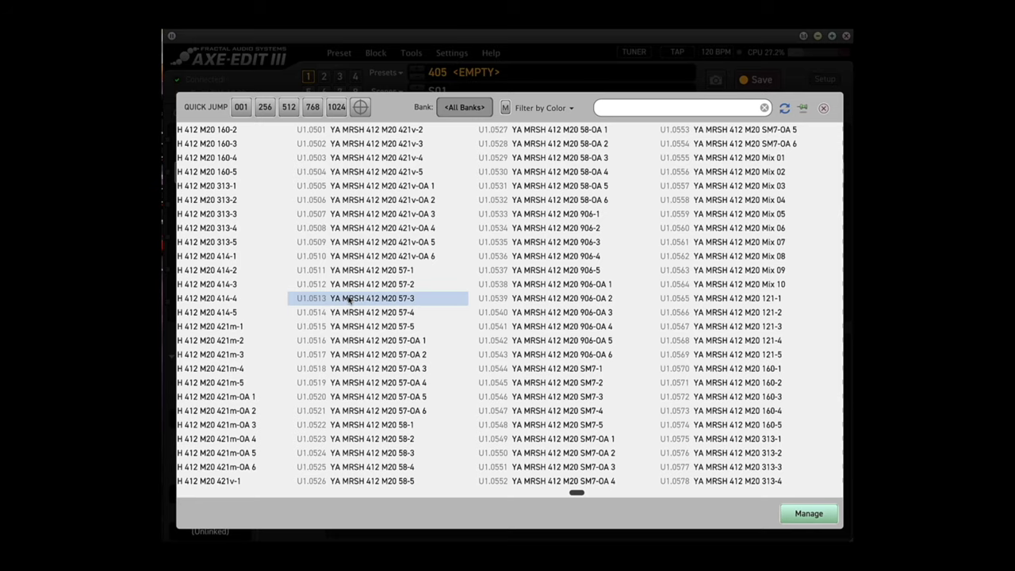
double_click(349, 299)
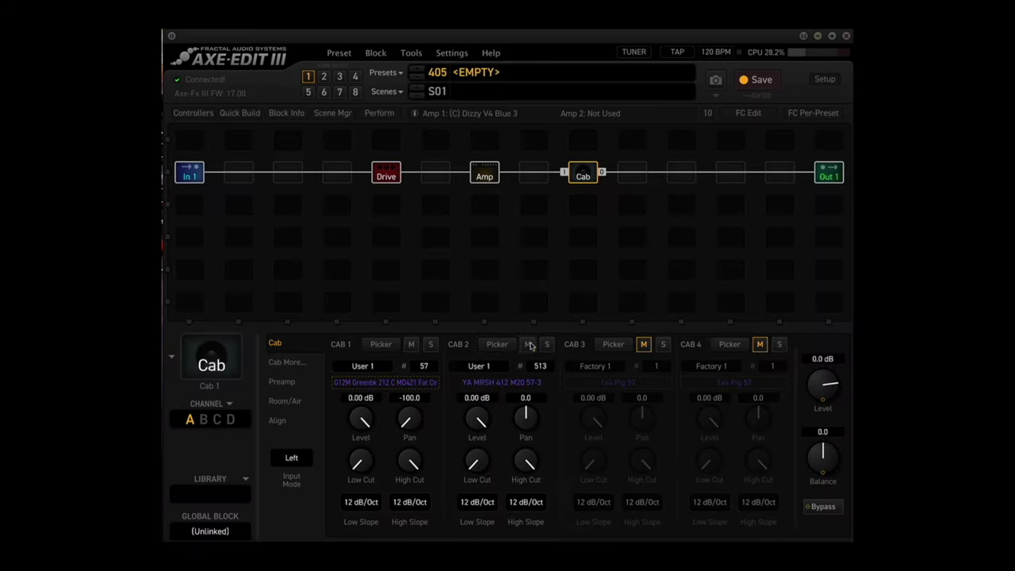
drag(525, 417, 522, 255)
Step: Unmute Cab 3 and Cab 4 and set the IR bank of both to Scratchpad
click(643, 344)
click(759, 344)
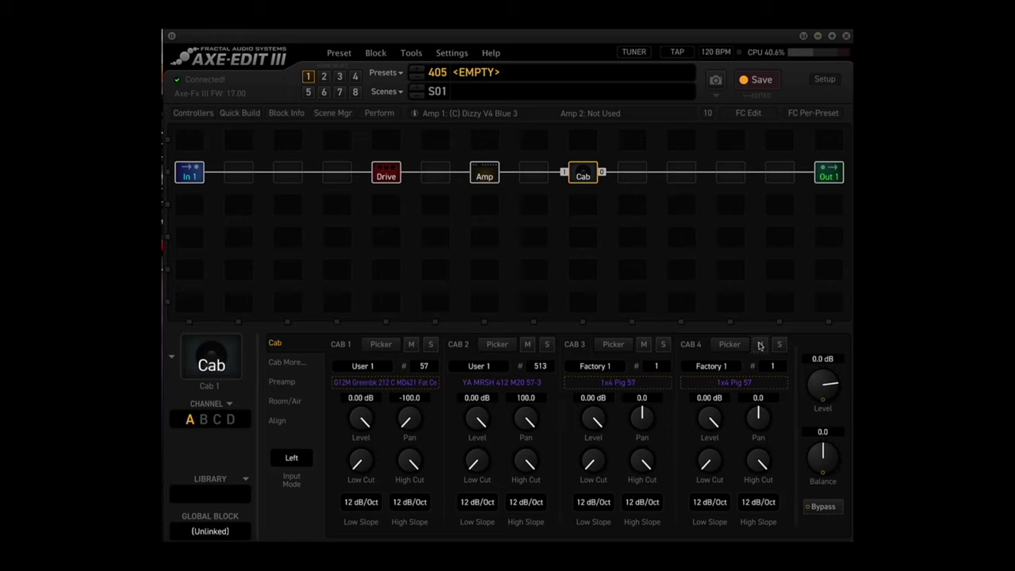
click(598, 367)
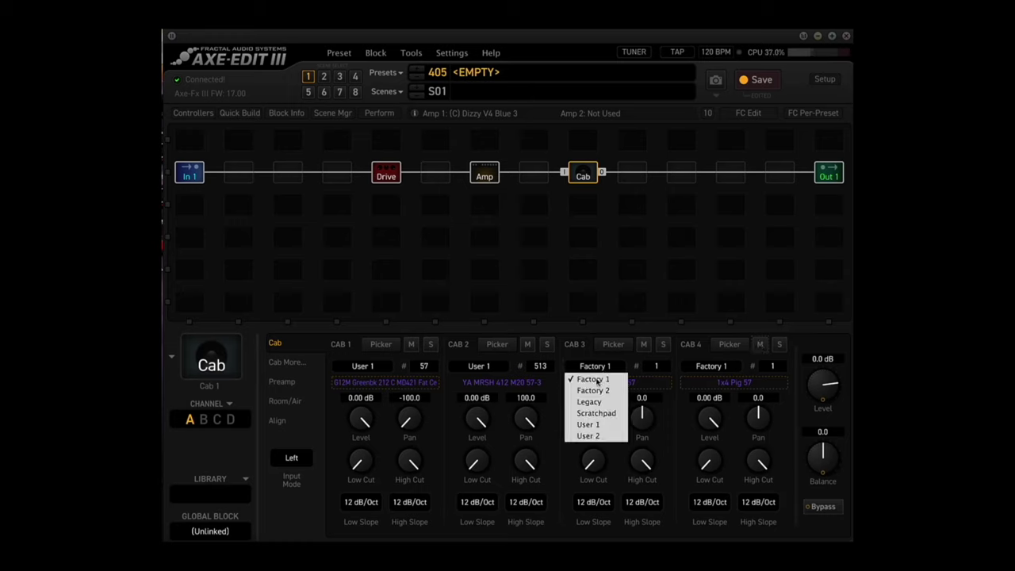
click(594, 413)
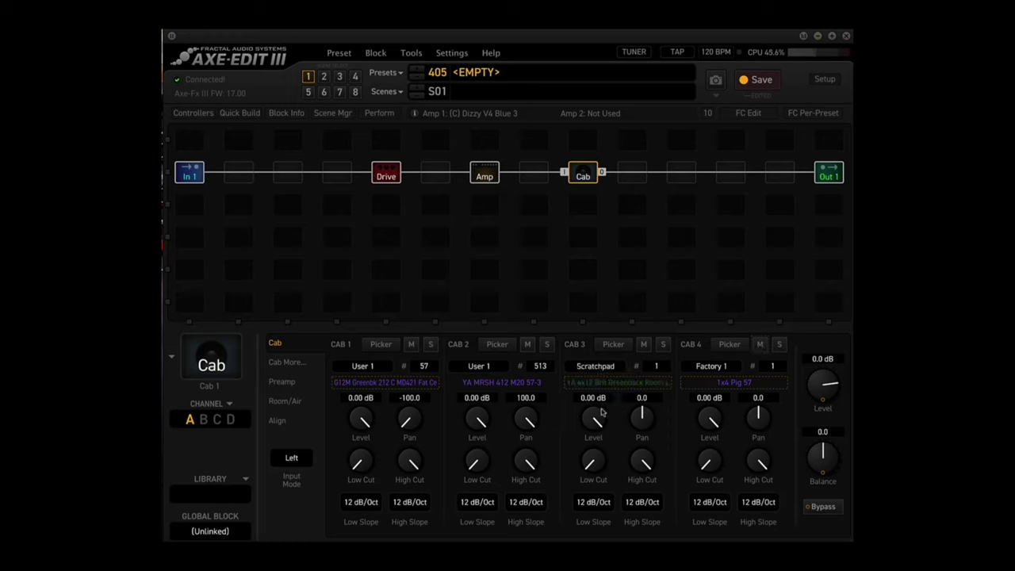
click(714, 369)
click(712, 413)
Step: Check the YA FullRes Room IR files in Downloads, and set the pan of Cab 3 to -100 and Cab 4 to 100
key(super+Tab)
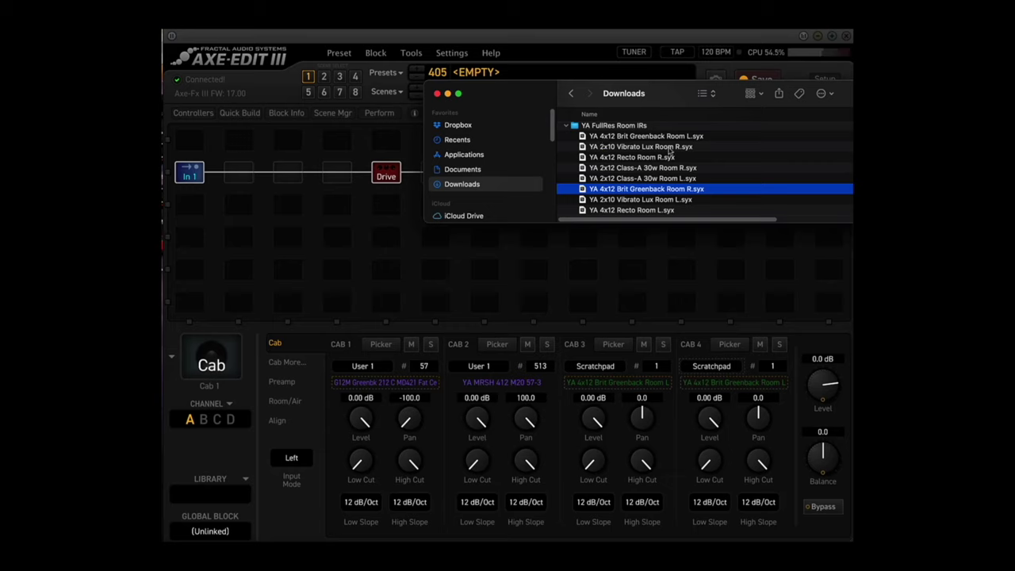
click(437, 93)
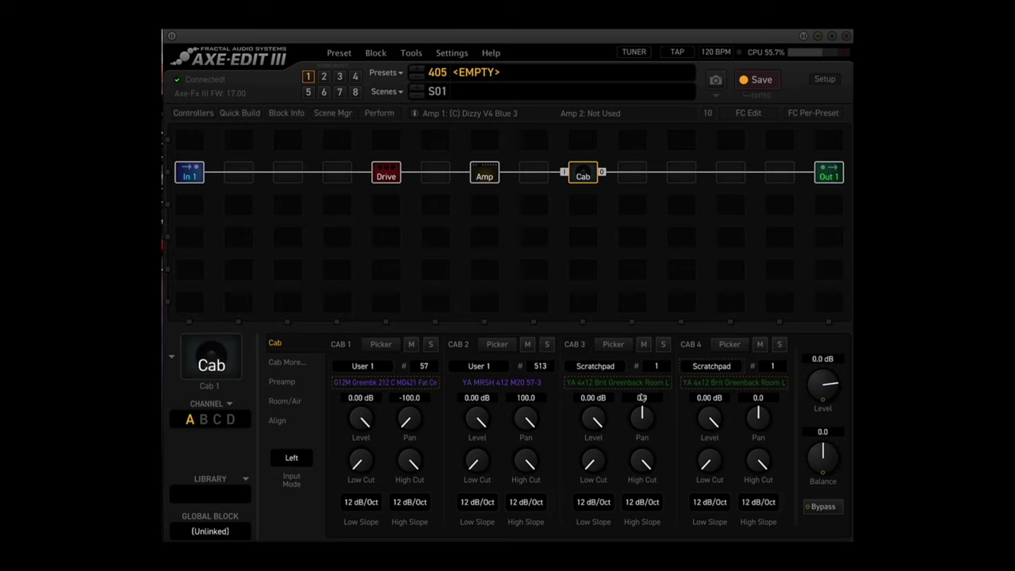
drag(644, 418, 650, 485)
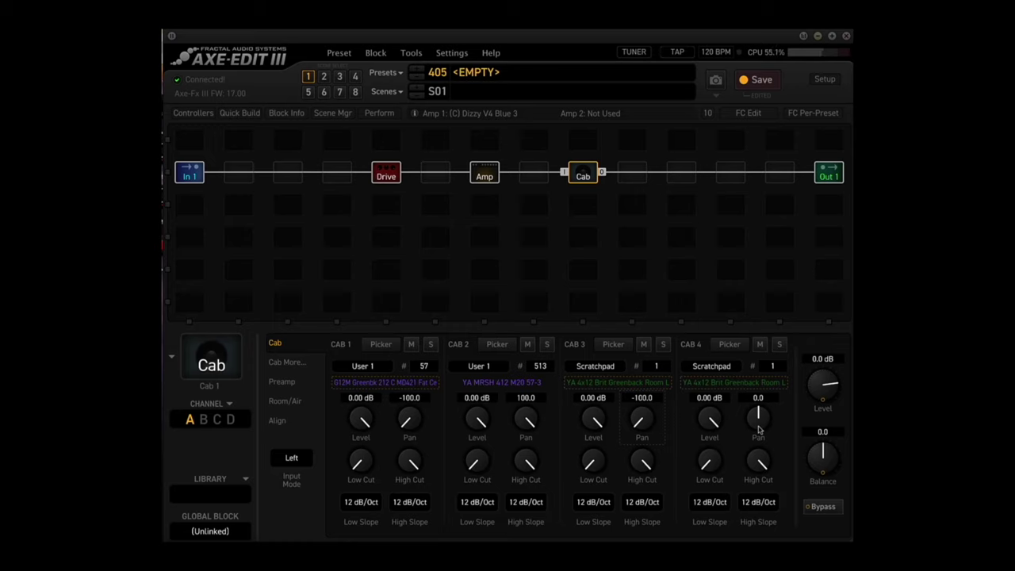
drag(758, 429, 756, 283)
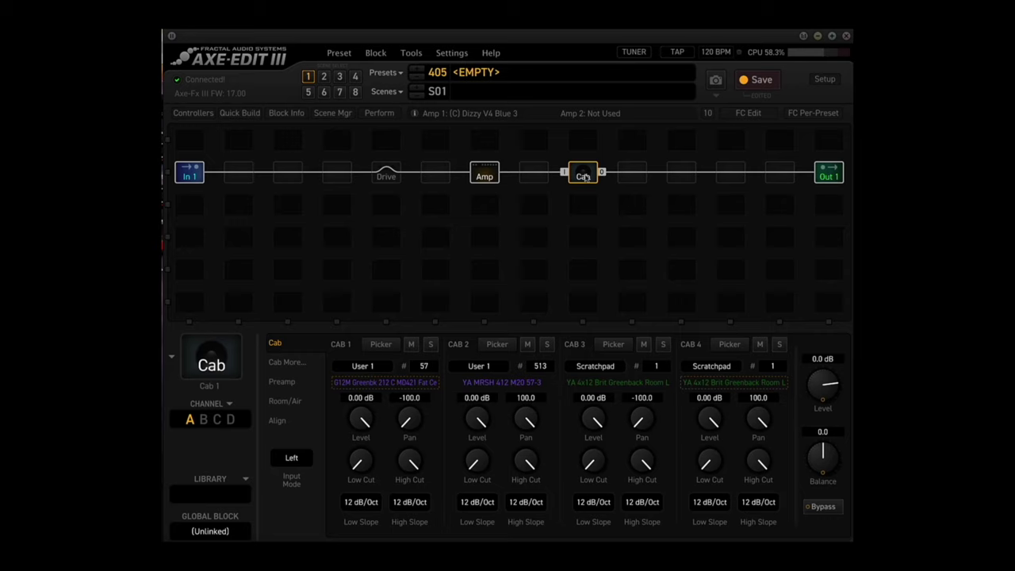
Step: Mute Cab 3 and Cab 4 in the Cab block
click(643, 345)
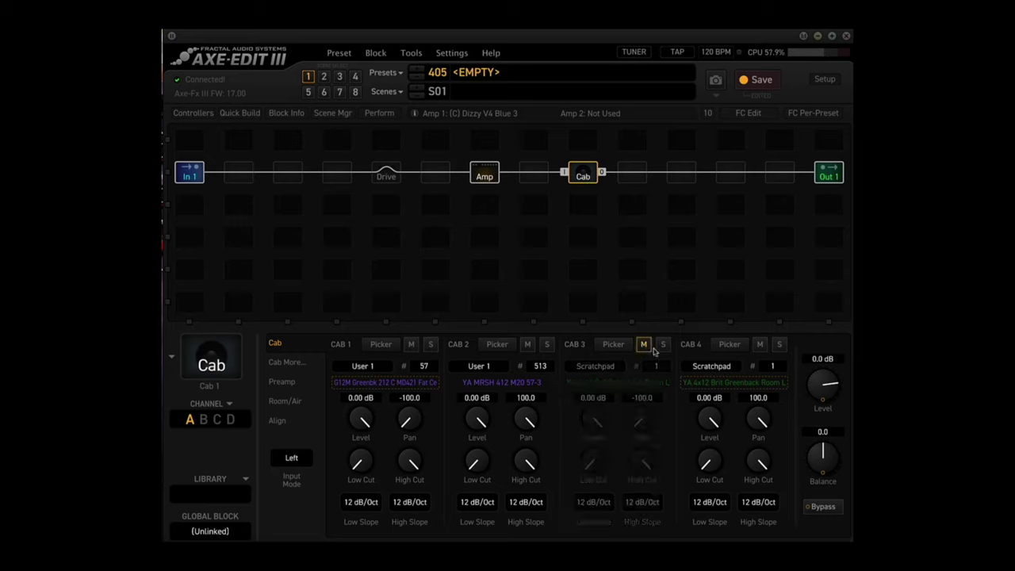
click(759, 345)
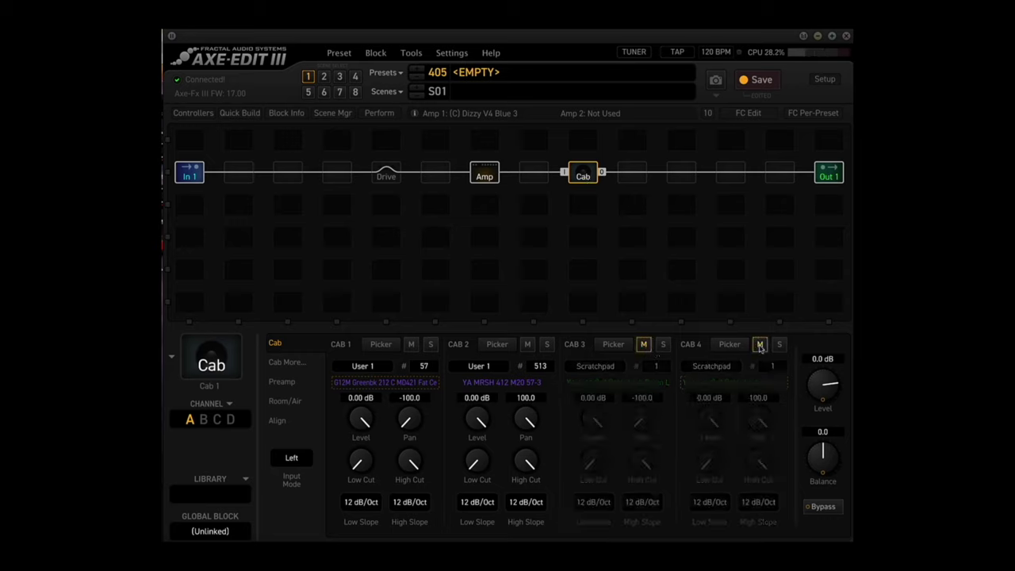